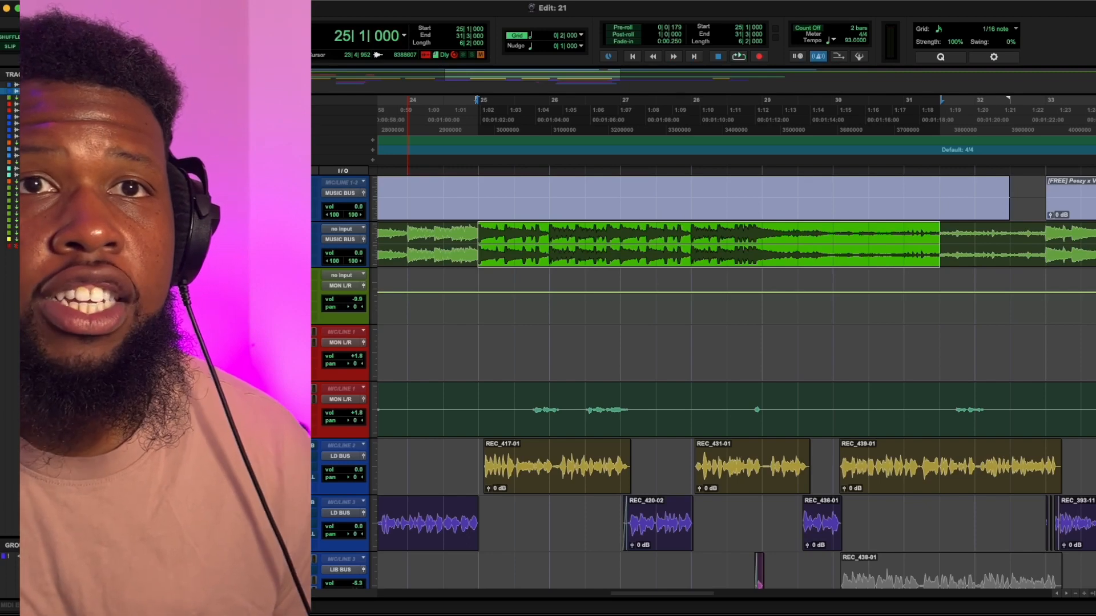
- Audition the mix and set the Trim gain on the BEAT.dup1 track to -6.5 dB
{"action": "key", "text": "space"}
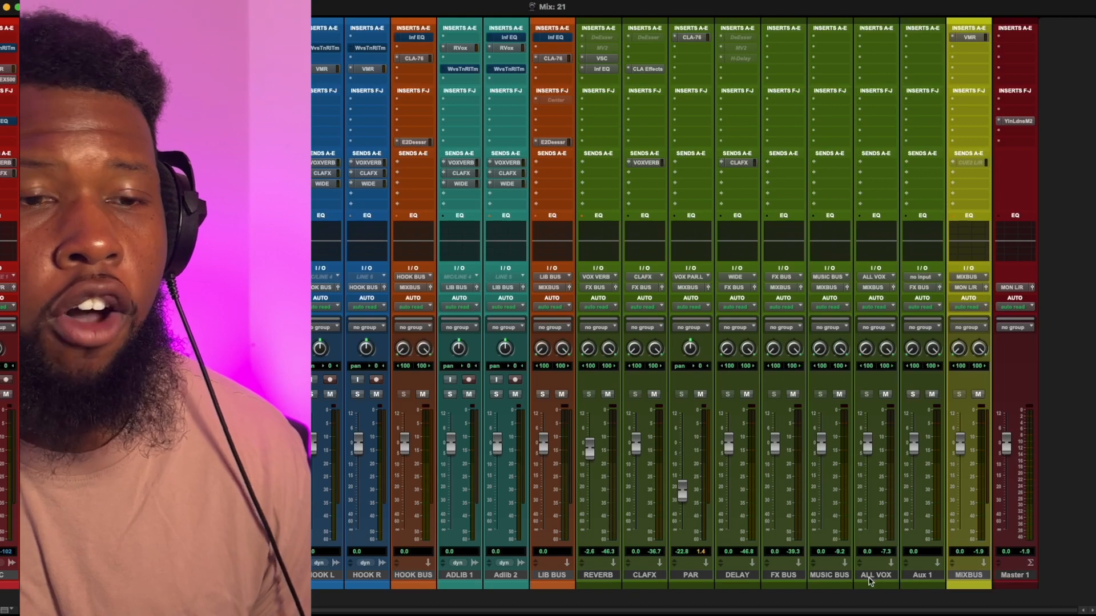
{"action": "key", "text": "space"}
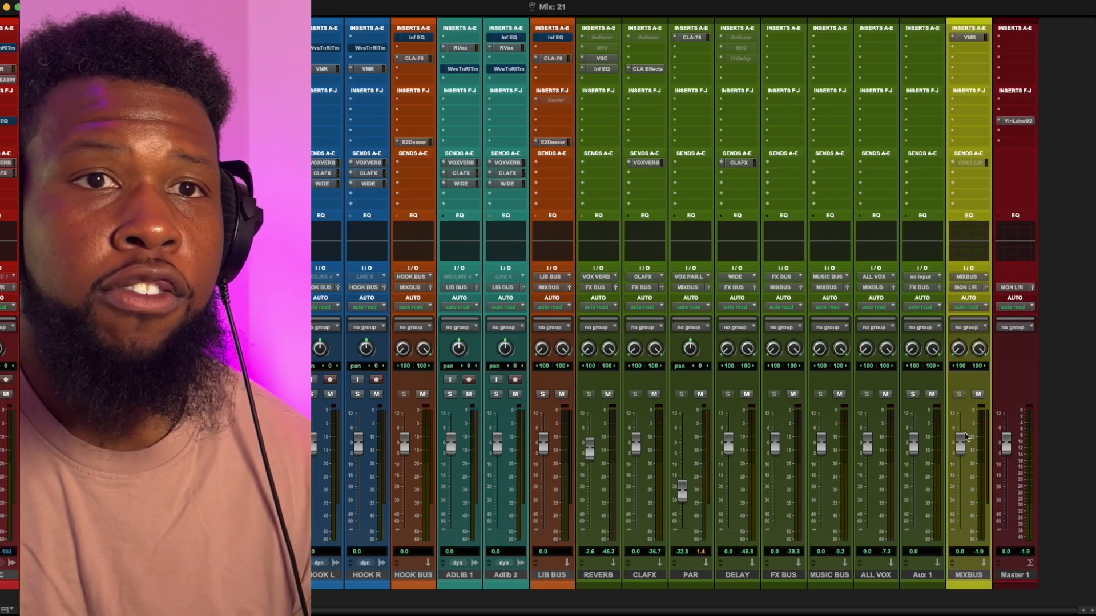
{"action": "scroll", "coordinate": [370, 311], "scroll_direction": "left", "scroll_amount": 3}
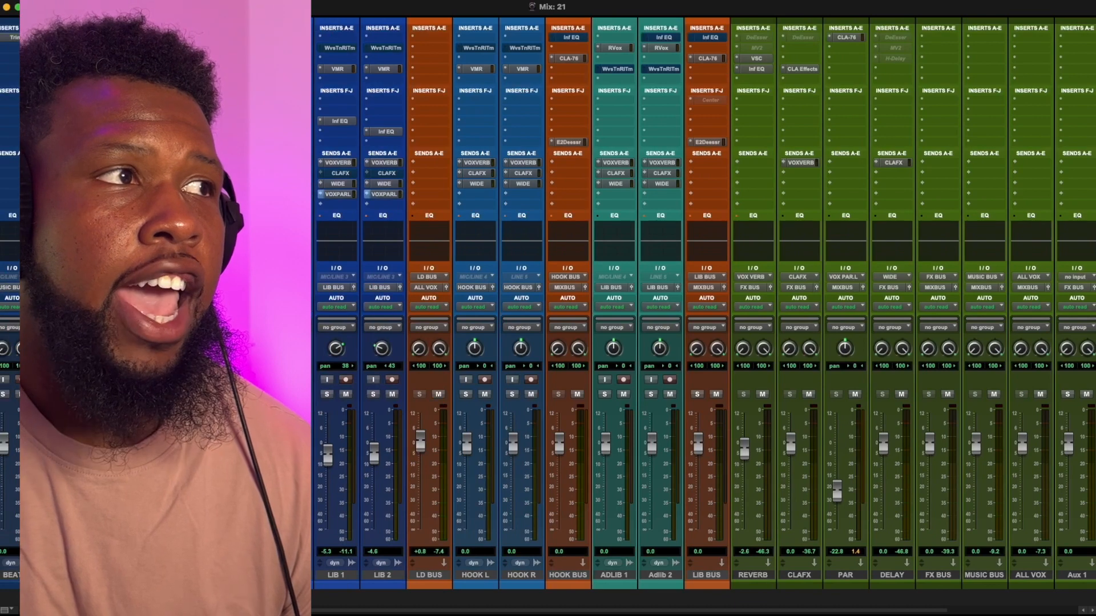
{"action": "left_click", "coordinate": [15, 38]}
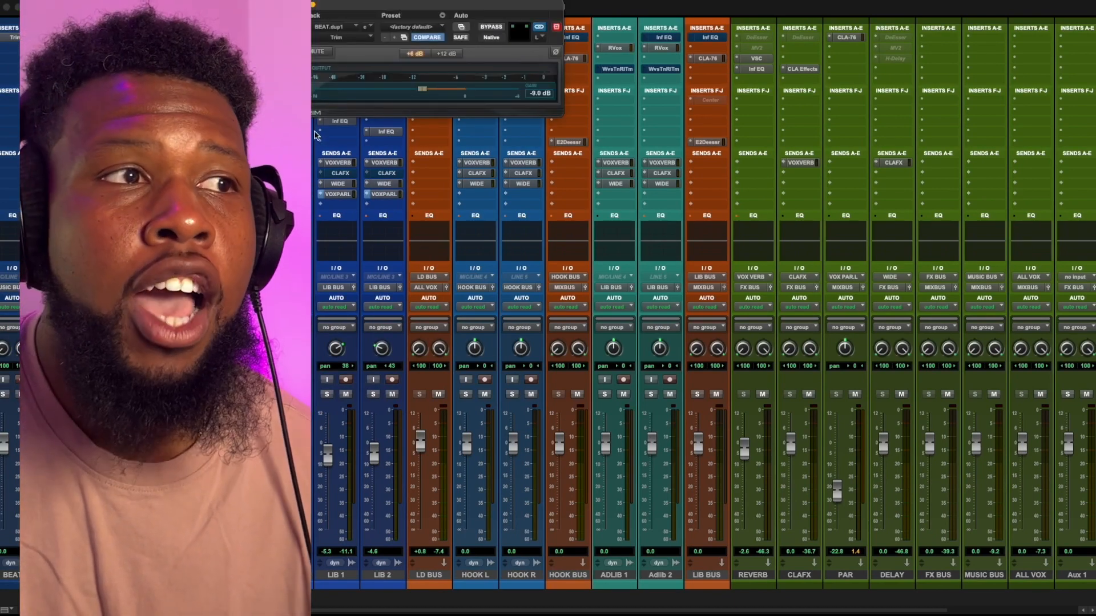
{"action": "left_click_drag", "start_coordinate": [421, 90], "coordinate": [432, 89]}
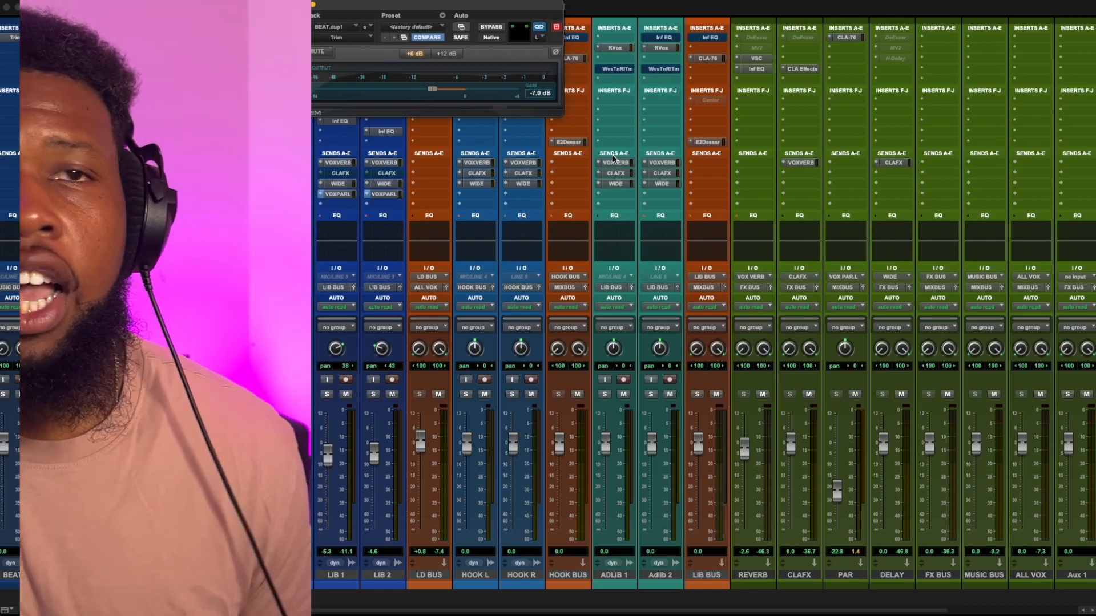
{"action": "key", "text": "space"}
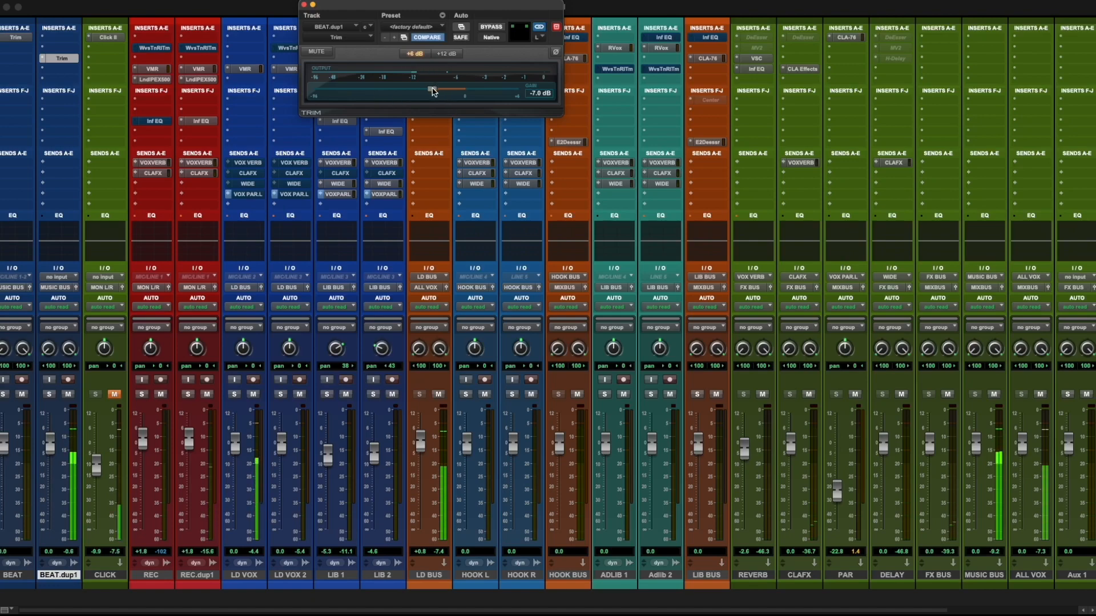
{"action": "left_click_drag", "start_coordinate": [432, 90], "coordinate": [434, 91]}
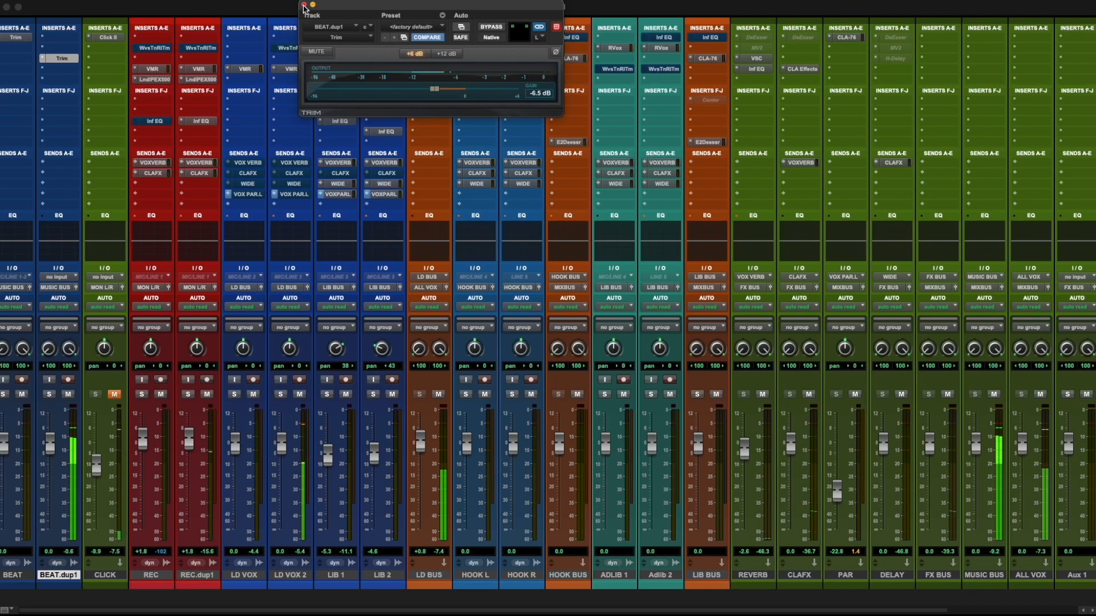
{"action": "key", "text": "super+w"}
- Check the mix level during playback with the loudness meter inserted on the Master 1 track
{"action": "scroll", "coordinate": [792, 478], "scroll_direction": "right", "scroll_amount": 5}
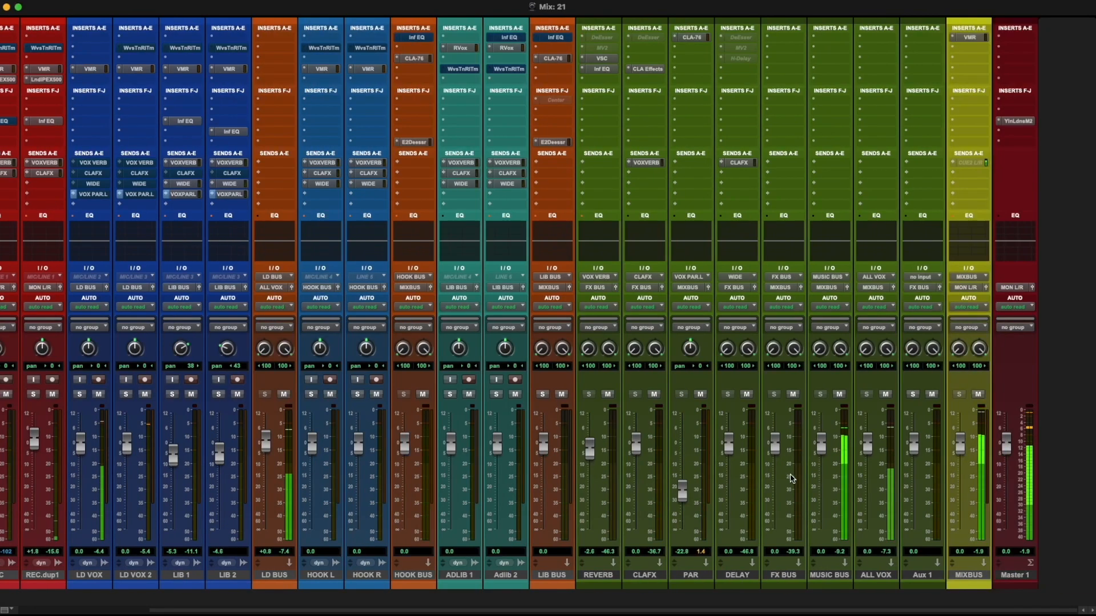
{"action": "left_click", "coordinate": [1016, 121]}
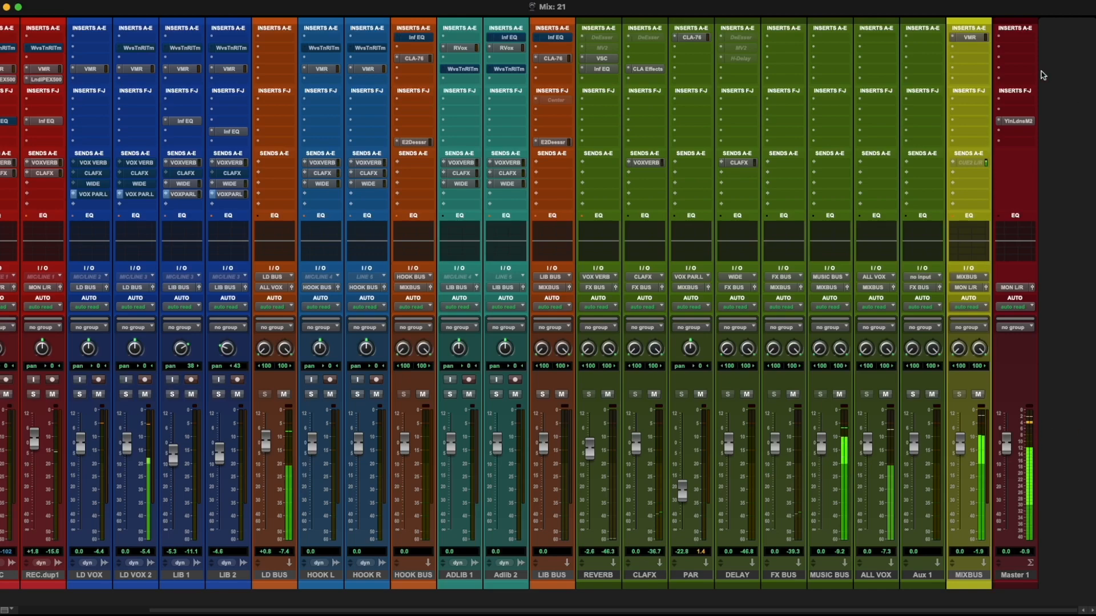
{"action": "left_click", "coordinate": [1018, 121]}
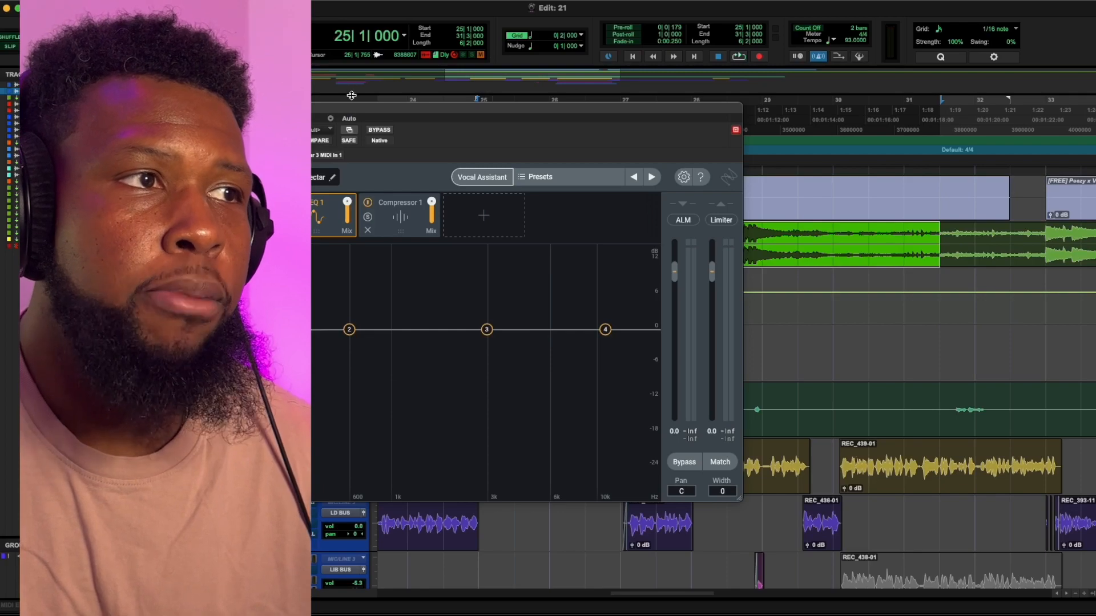
- Run Nectar's Vocal Assistant on LD BUS in Assist mode with Modern vibe and Moderate intensity, and accept the suggested settings
{"action": "left_click_drag", "start_coordinate": [363, 114], "coordinate": [463, 557]}
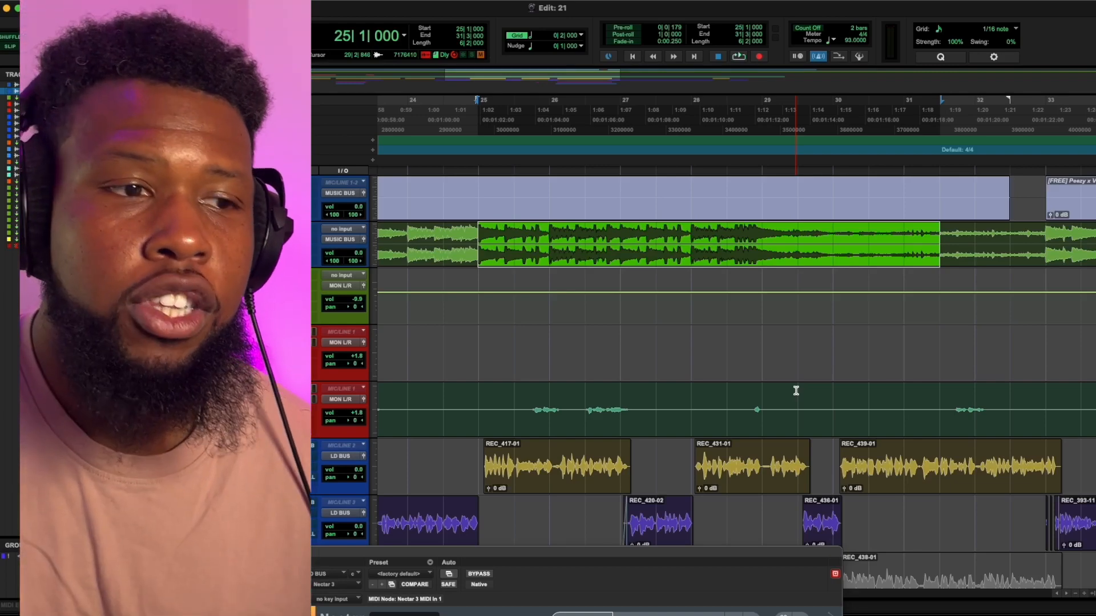
{"action": "left_click_drag", "start_coordinate": [727, 553], "coordinate": [851, 134]}
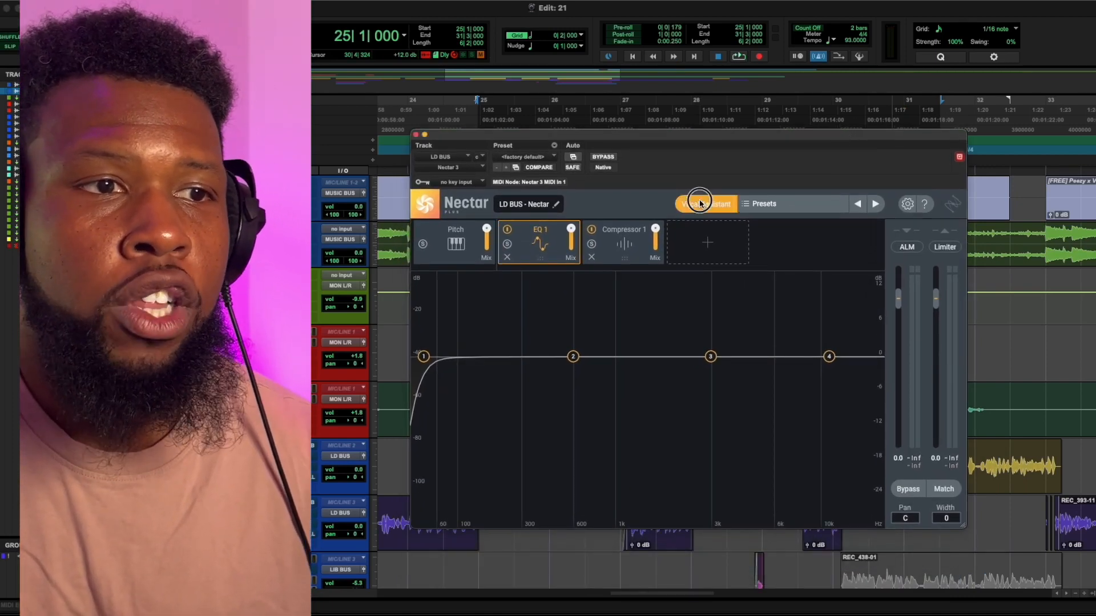
{"action": "left_click", "coordinate": [702, 204]}
{"action": "left_click", "coordinate": [607, 432]}
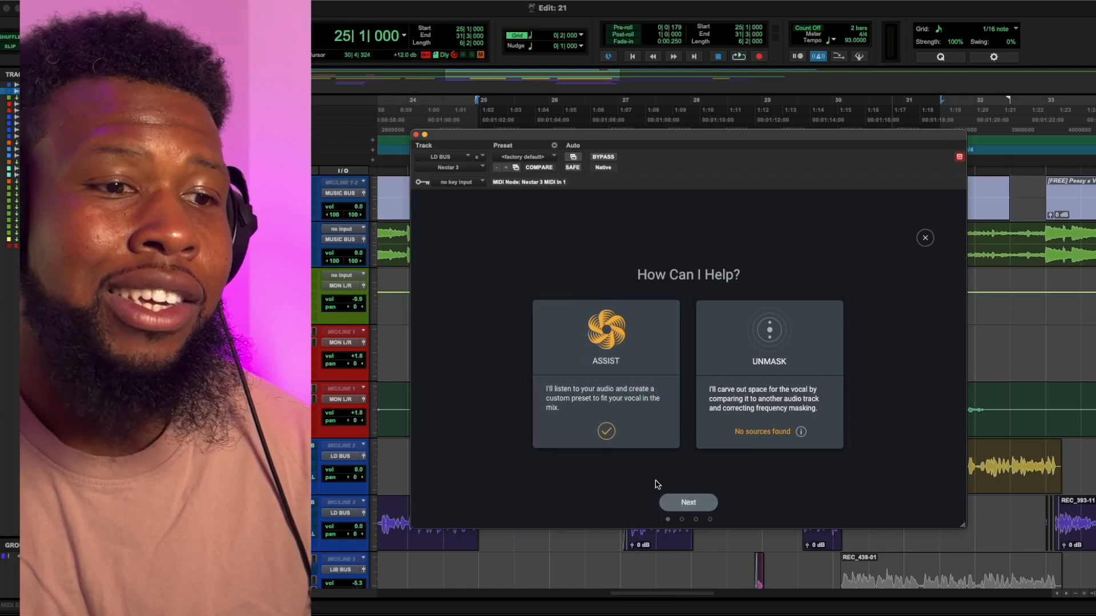
{"action": "left_click", "coordinate": [691, 502]}
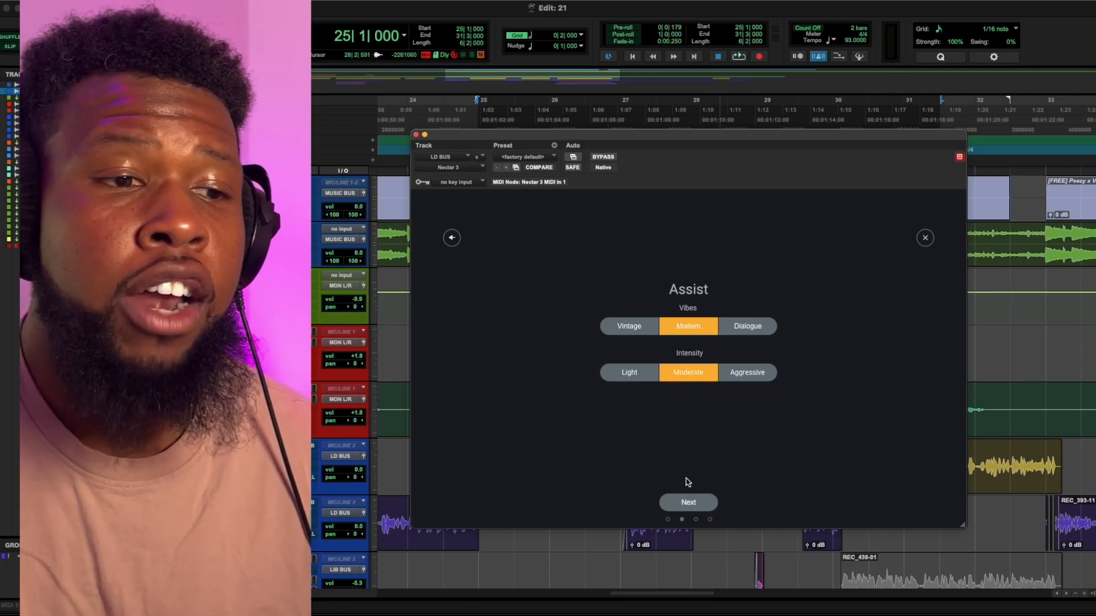
{"action": "left_click", "coordinate": [690, 503]}
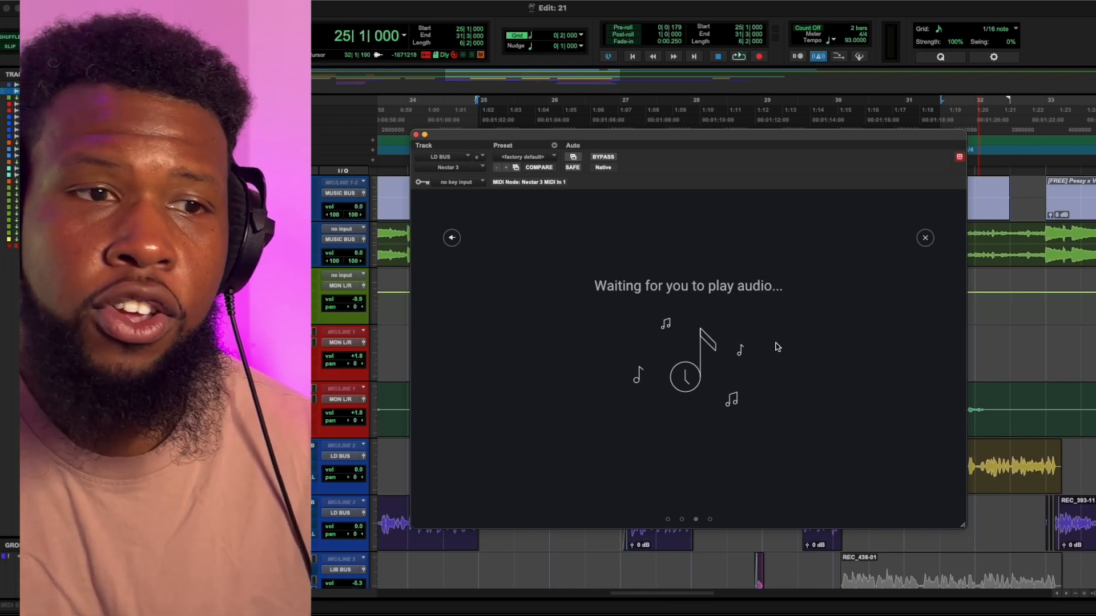
{"action": "key", "text": "space"}
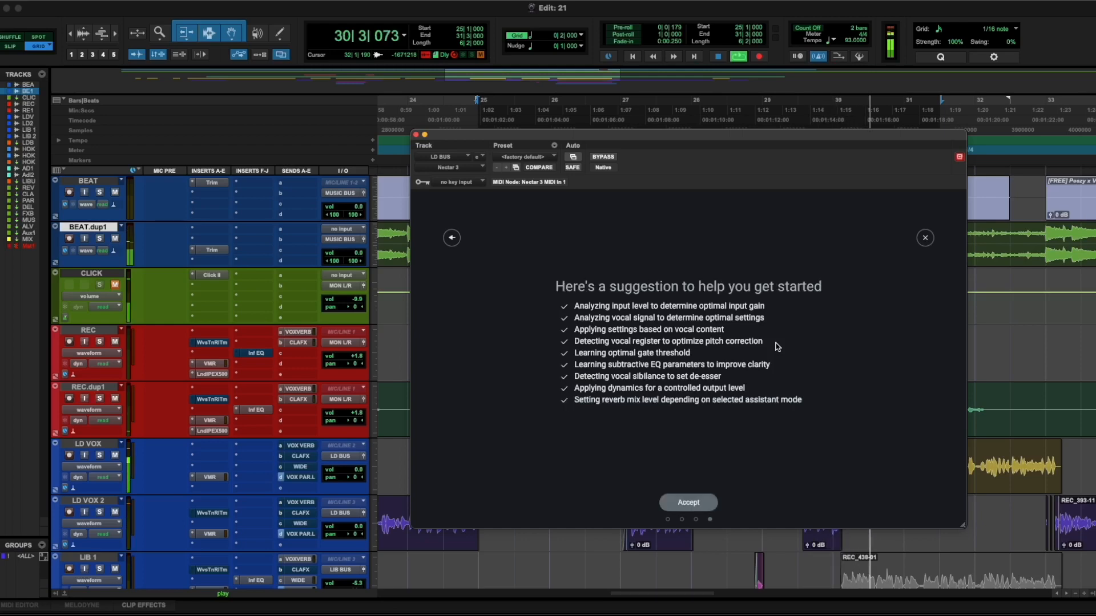
{"action": "left_click", "coordinate": [688, 502]}
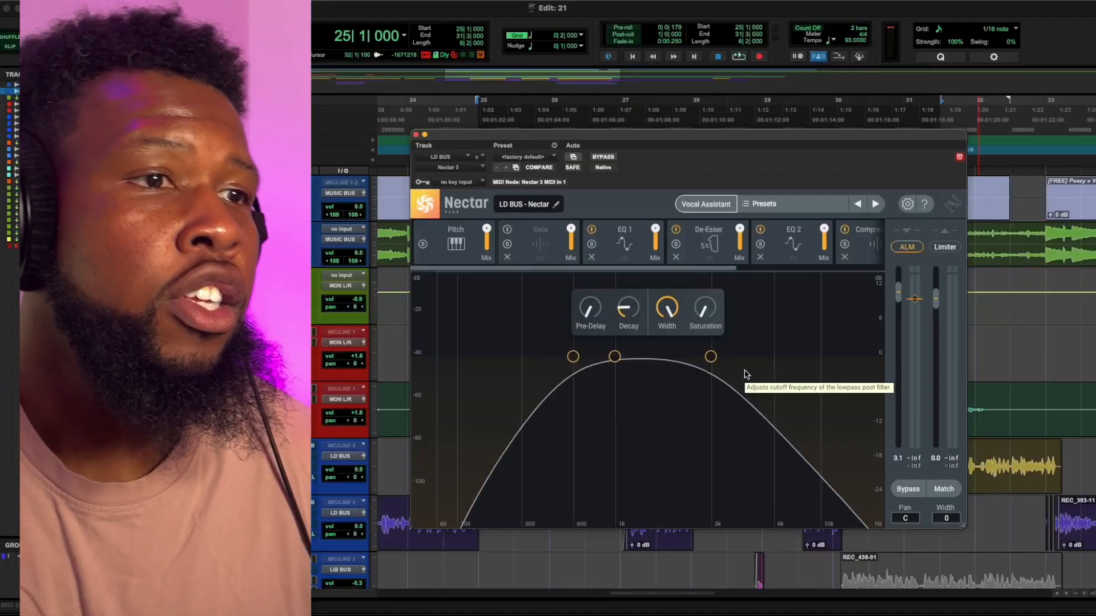
- Change filter 1 of EQ 1 to a Flat Highpass and set its frequency to 119 Hz while auditioning the vocal
{"action": "left_click", "coordinate": [636, 256]}
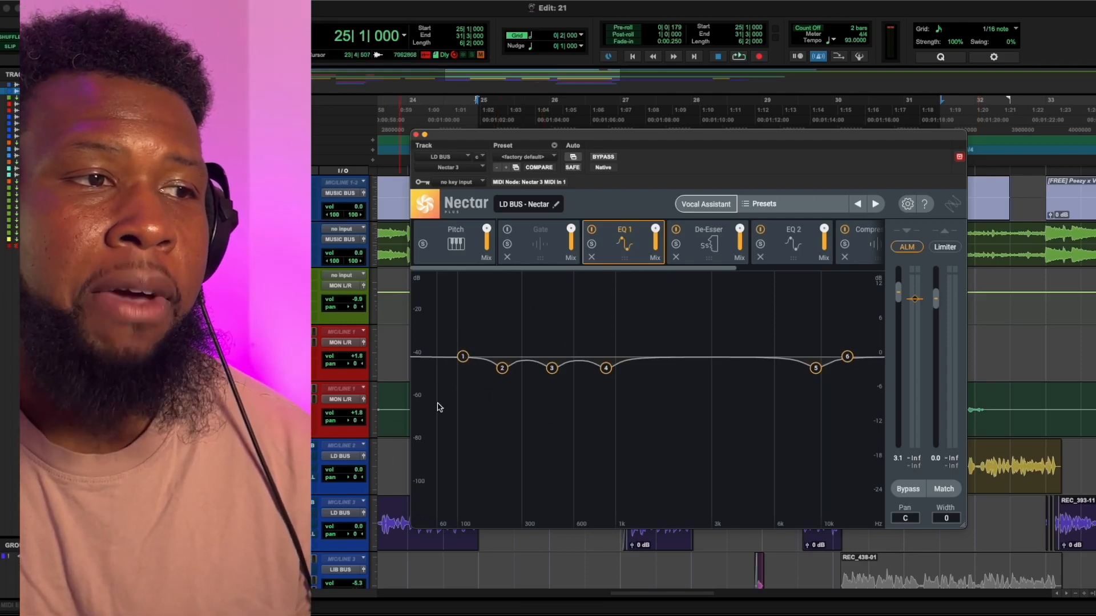
{"action": "left_click", "coordinate": [463, 358]}
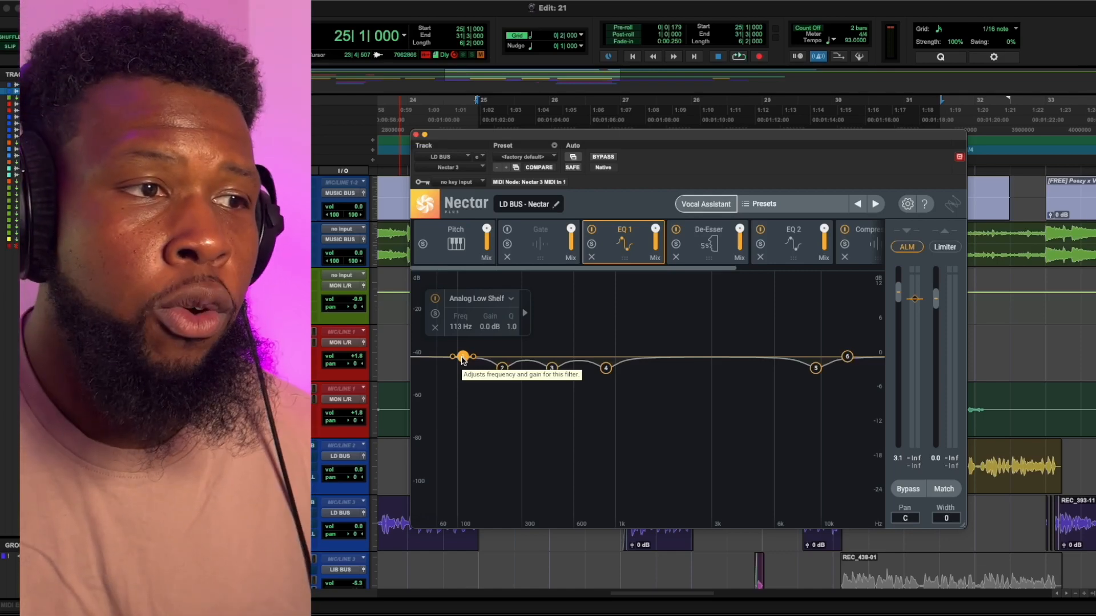
{"action": "left_click", "coordinate": [478, 304]}
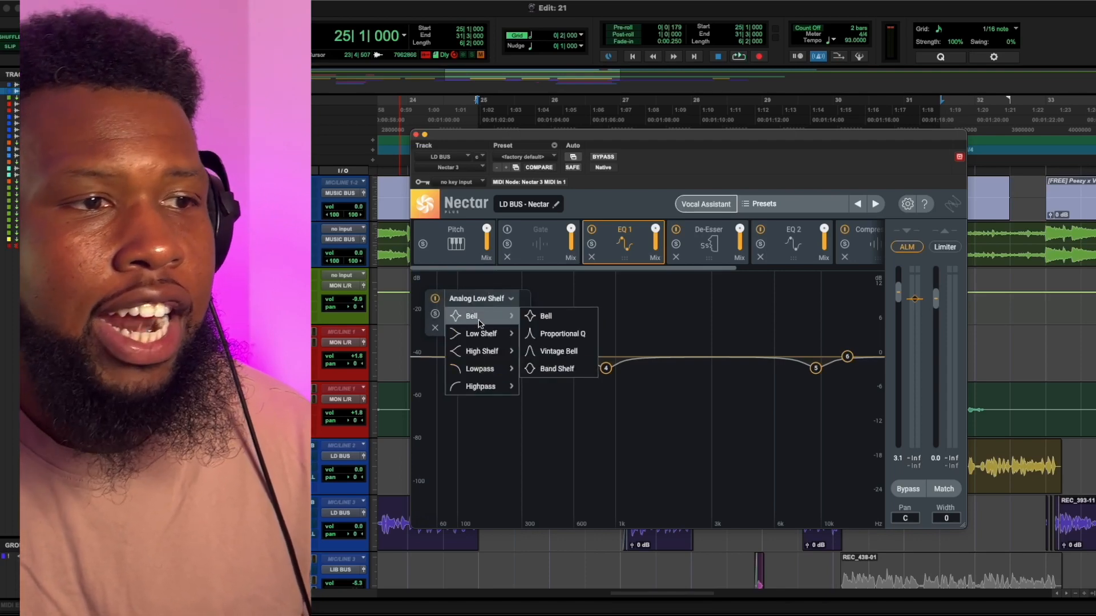
{"action": "mouse_move", "coordinate": [472, 393]}
{"action": "left_click", "coordinate": [544, 389]}
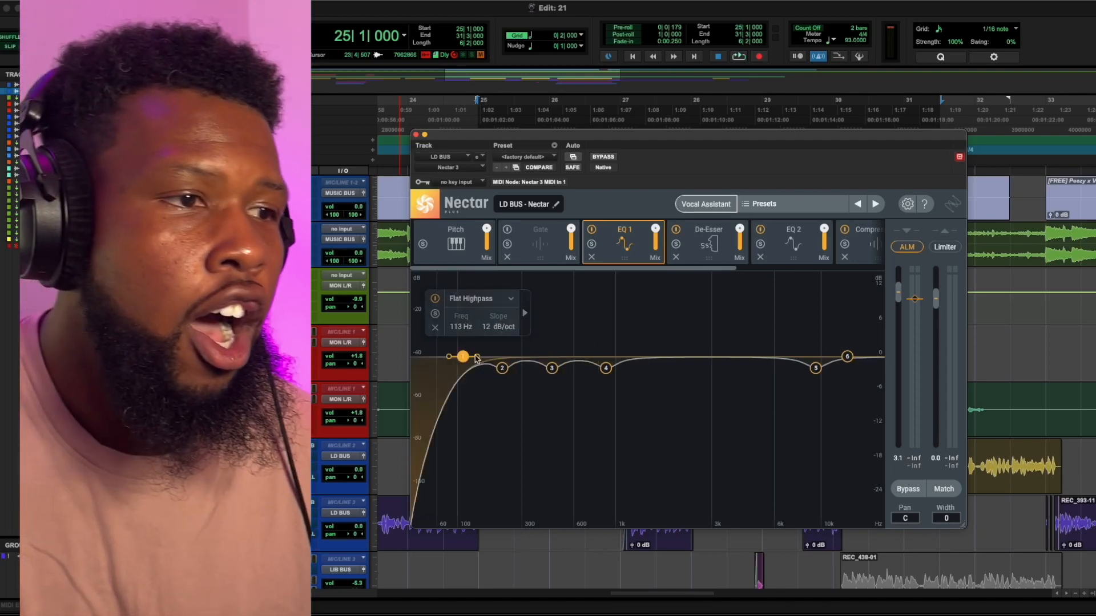
{"action": "left_click_drag", "start_coordinate": [463, 357], "coordinate": [449, 360]}
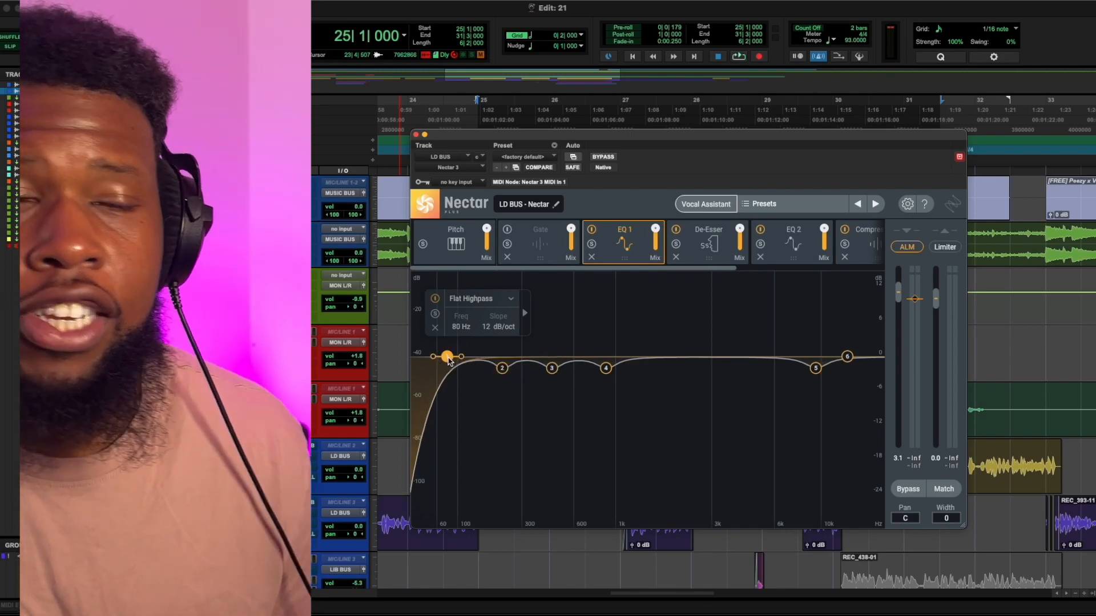
{"action": "key", "text": "space"}
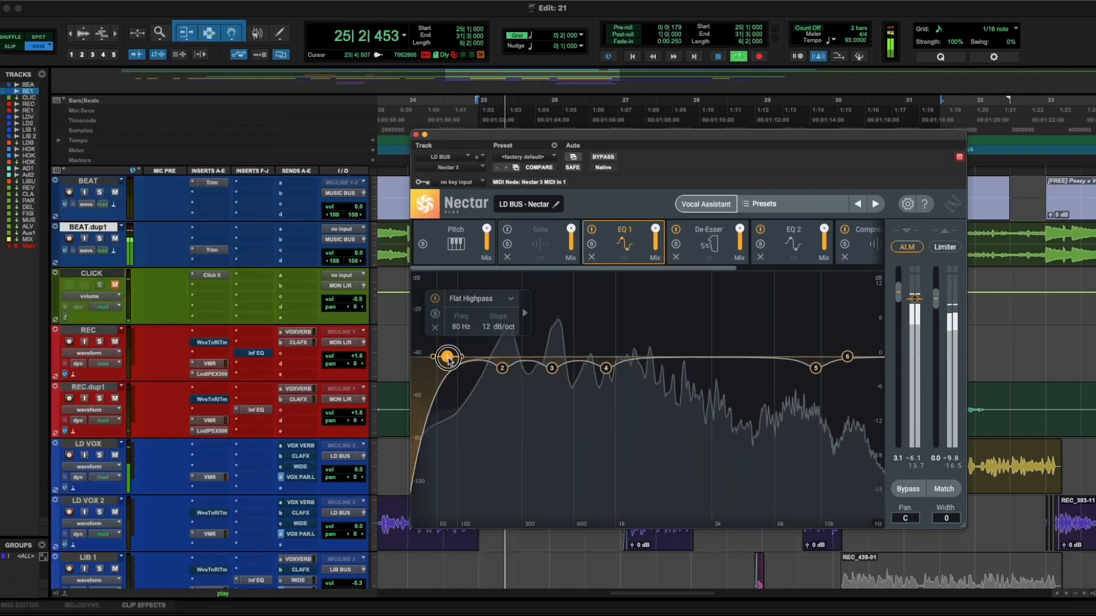
{"action": "left_click_drag", "start_coordinate": [449, 360], "coordinate": [469, 361]}
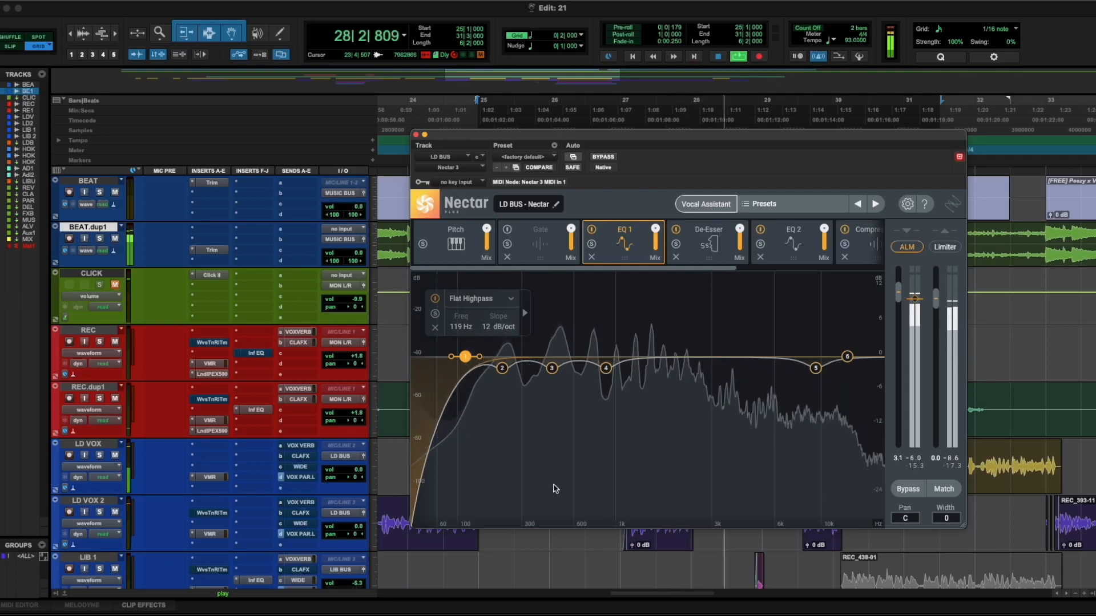
- Review the De-Esser and EQ 2 settings while the vocal plays
{"action": "left_click", "coordinate": [698, 256]}
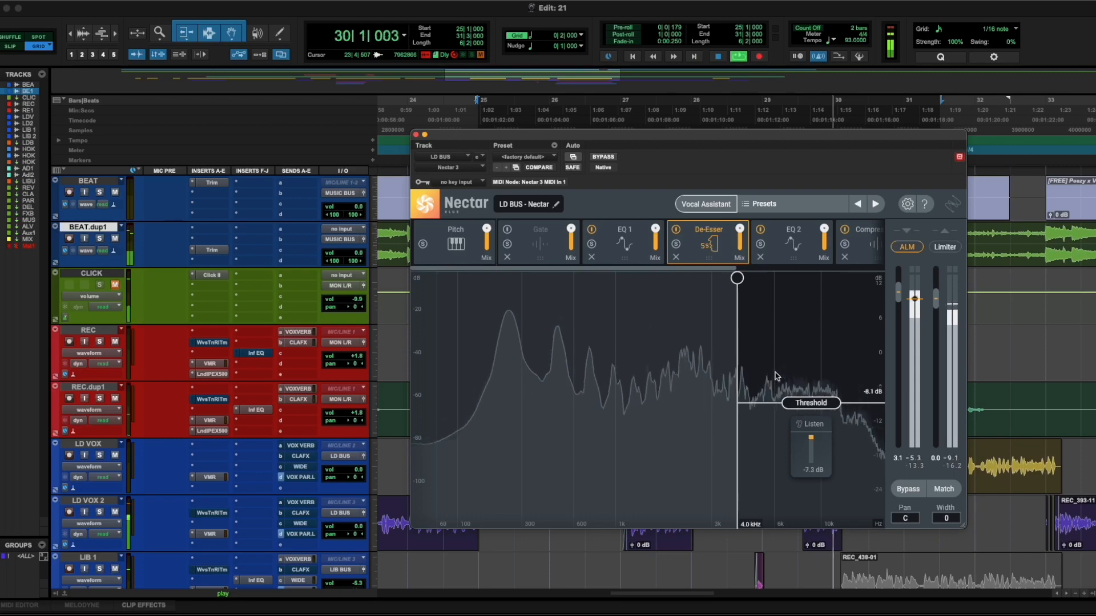
{"action": "left_click", "coordinate": [793, 248]}
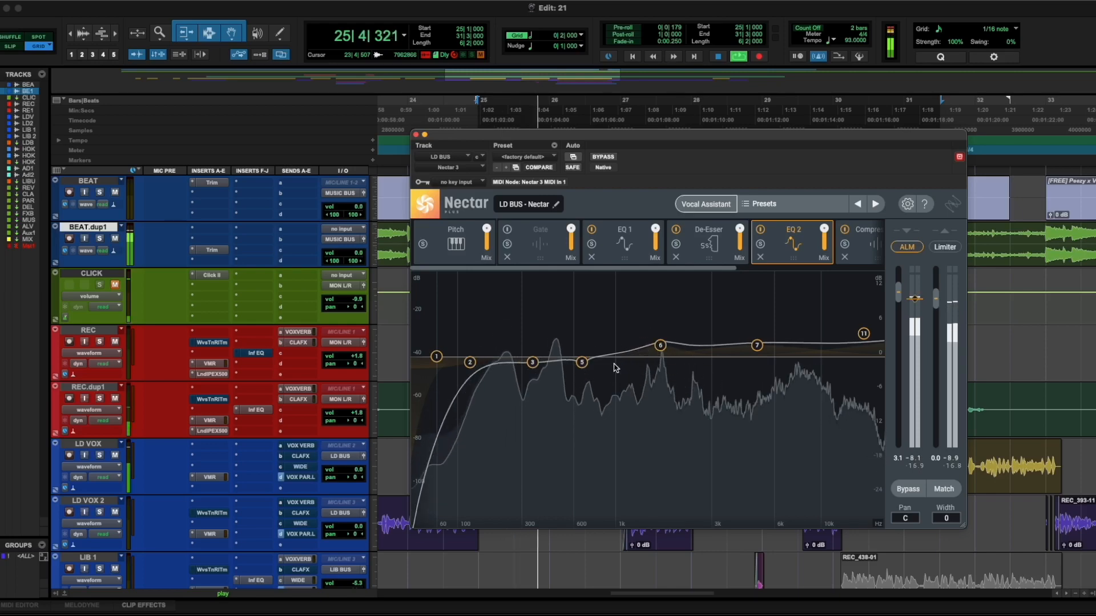
{"action": "key", "text": "space"}
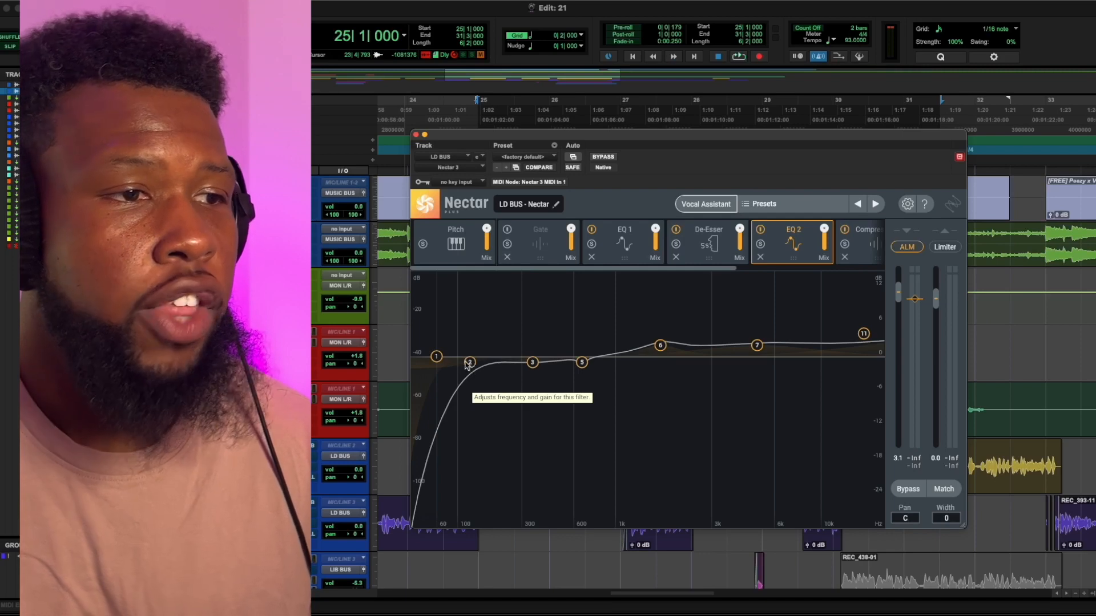
{"action": "left_click", "coordinate": [469, 365]}
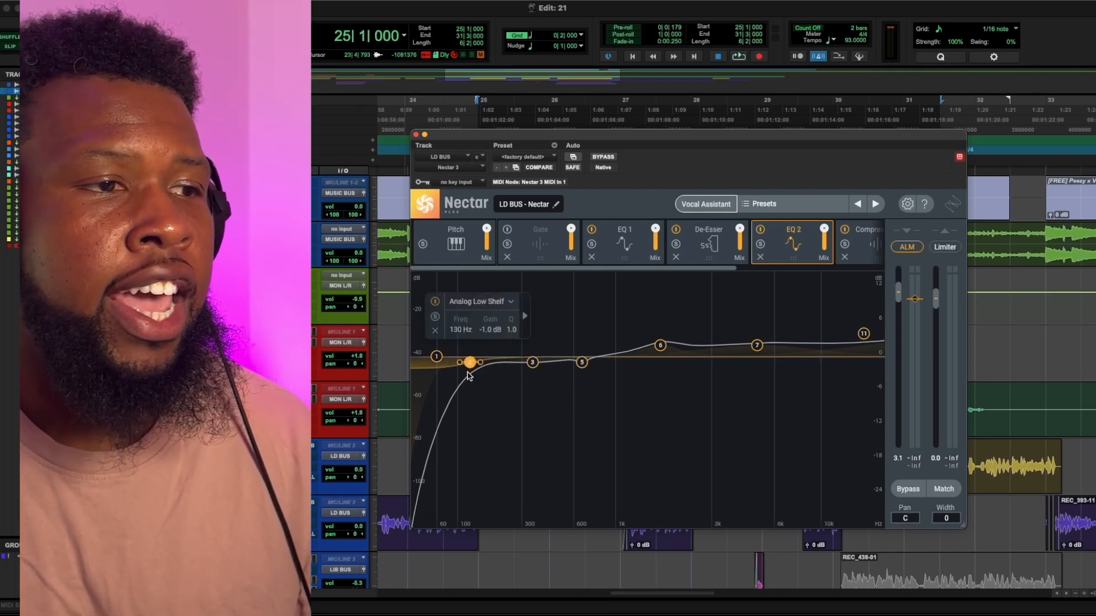
{"action": "left_click", "coordinate": [429, 409]}
{"action": "double_click", "coordinate": [426, 398]}
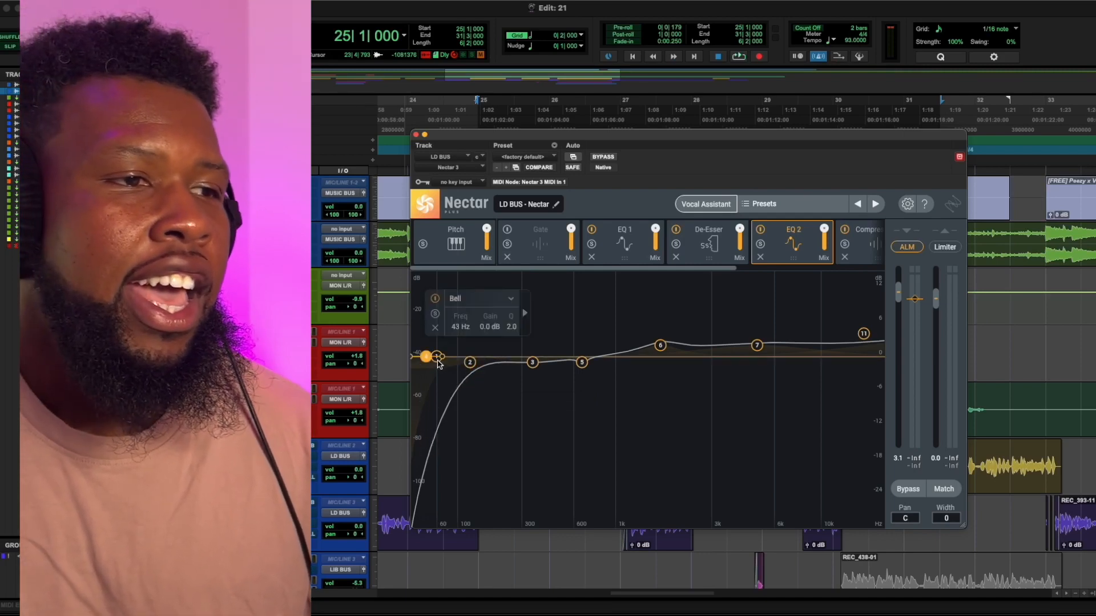
{"action": "left_click", "coordinate": [548, 333]}
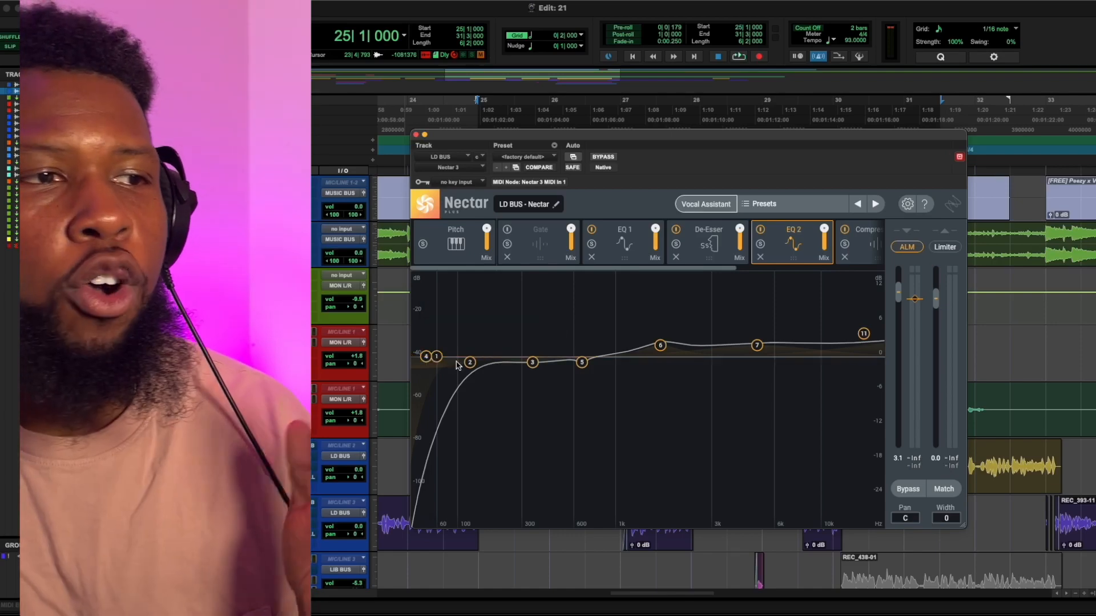
{"action": "left_click", "coordinate": [437, 358]}
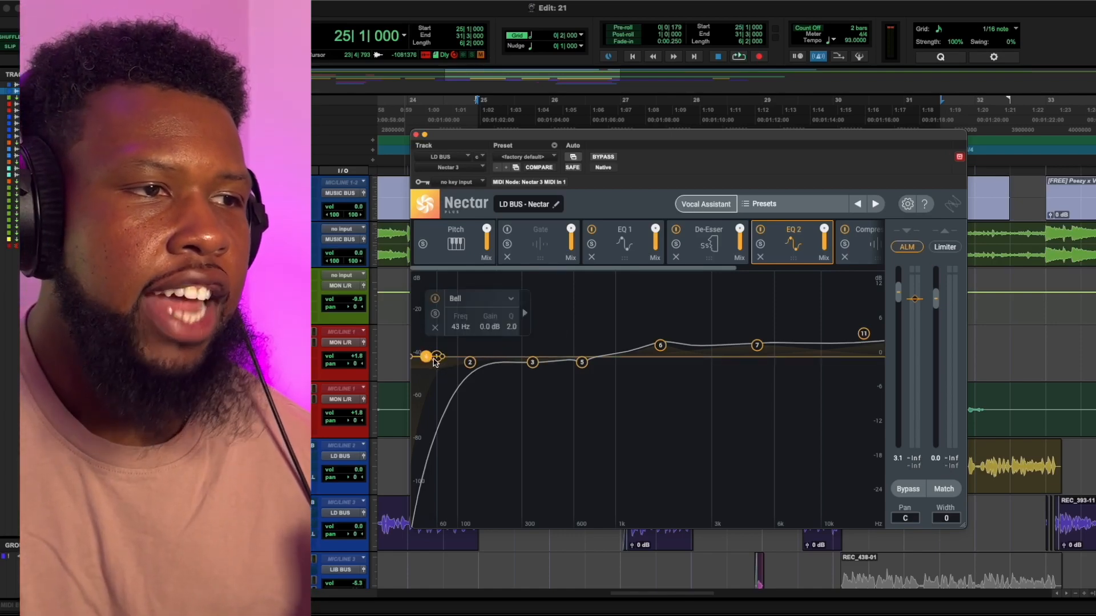
{"action": "key", "text": "Delete"}
- Delete the 60 Hz Flat Highpass filter from EQ 2 and audition the vocal in the mix
{"action": "left_click", "coordinate": [436, 357]}
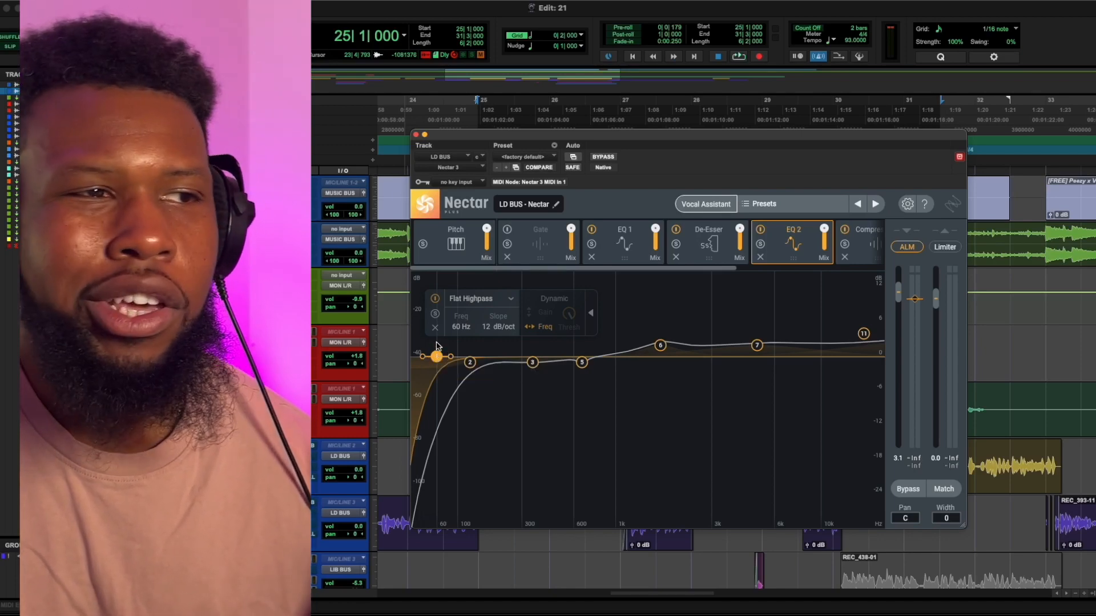
{"action": "left_click", "coordinate": [437, 329]}
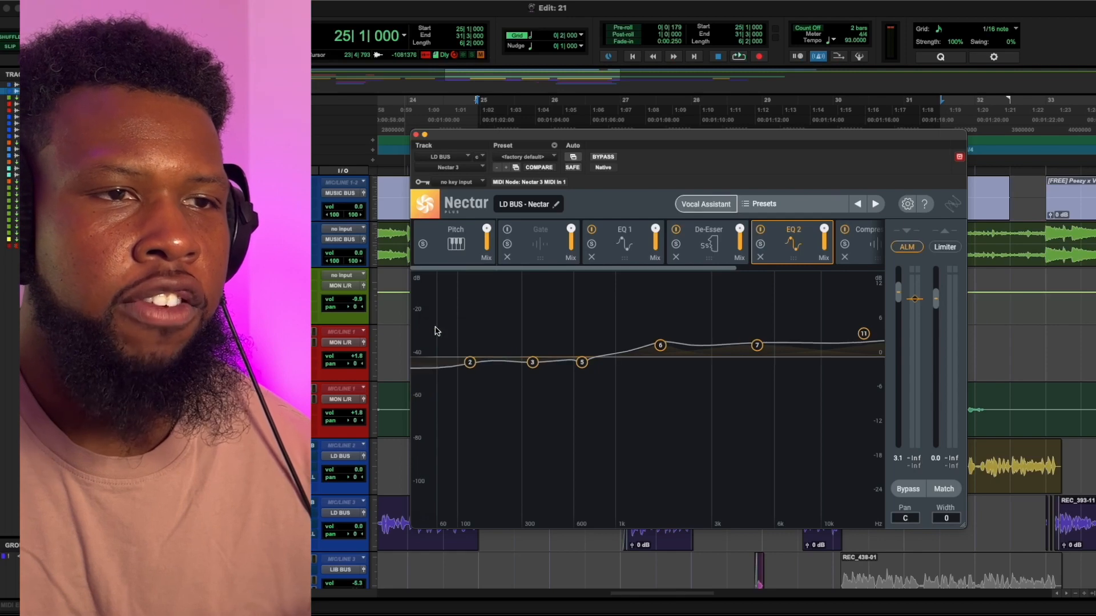
{"action": "key", "text": "space"}
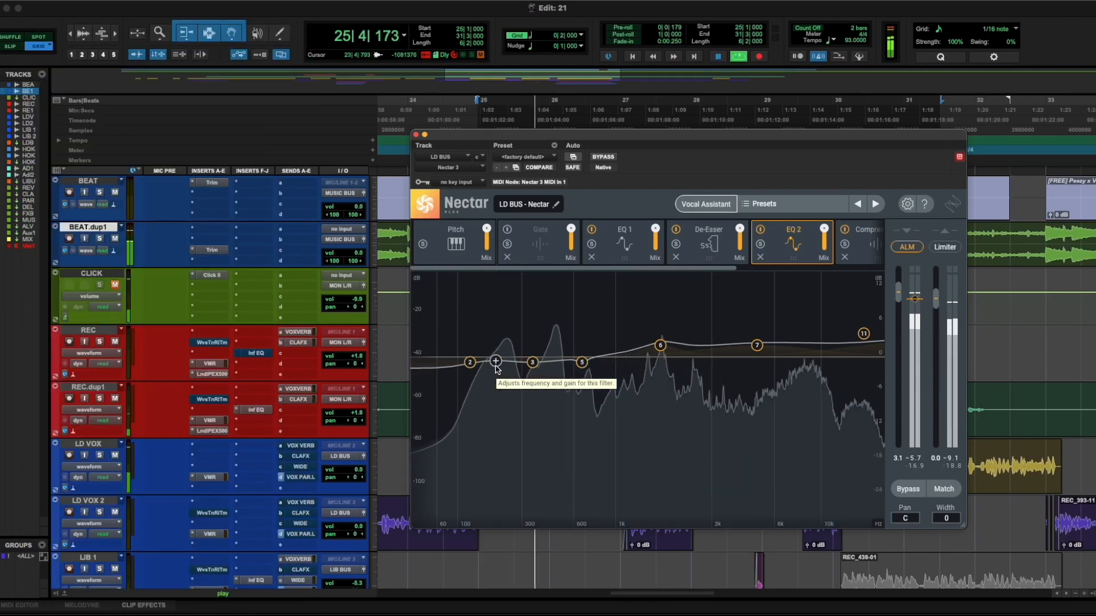
{"action": "key", "text": "space"}
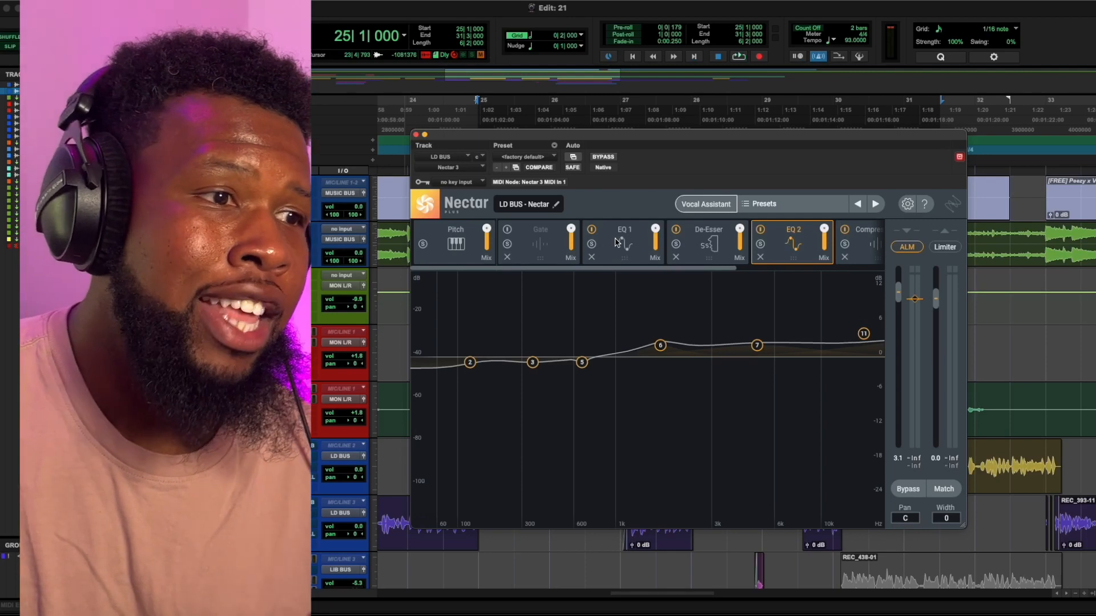
- Reduce the wet/dry mix of Nectar's Compressor 1 to 58 while the vocal plays
{"action": "left_click", "coordinate": [619, 243]}
{"action": "left_click", "coordinate": [868, 245]}
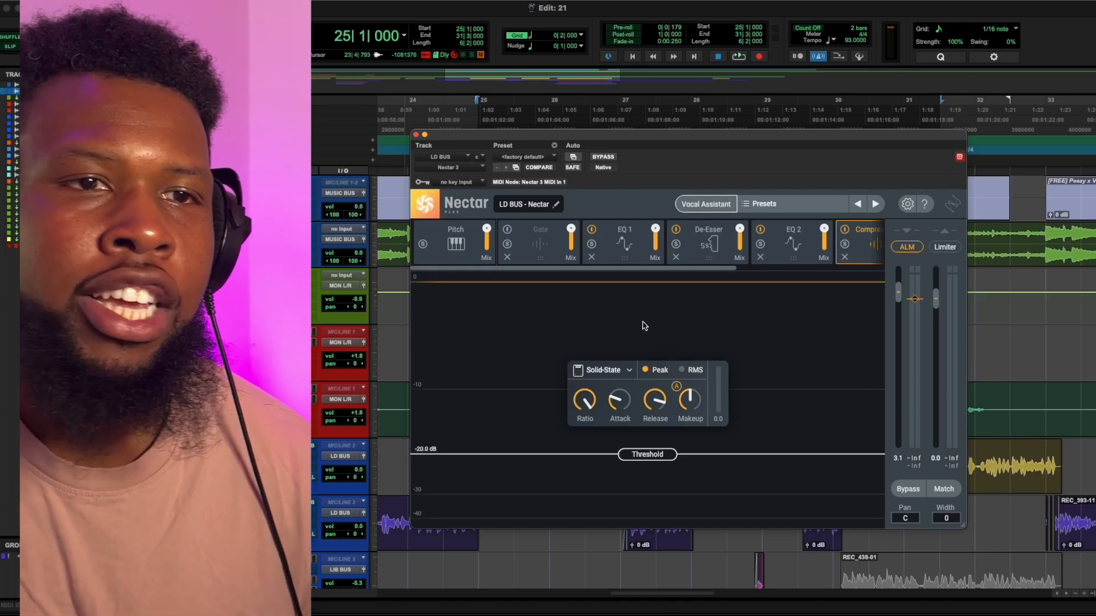
{"action": "scroll", "coordinate": [744, 252], "scroll_direction": "right", "scroll_amount": 3}
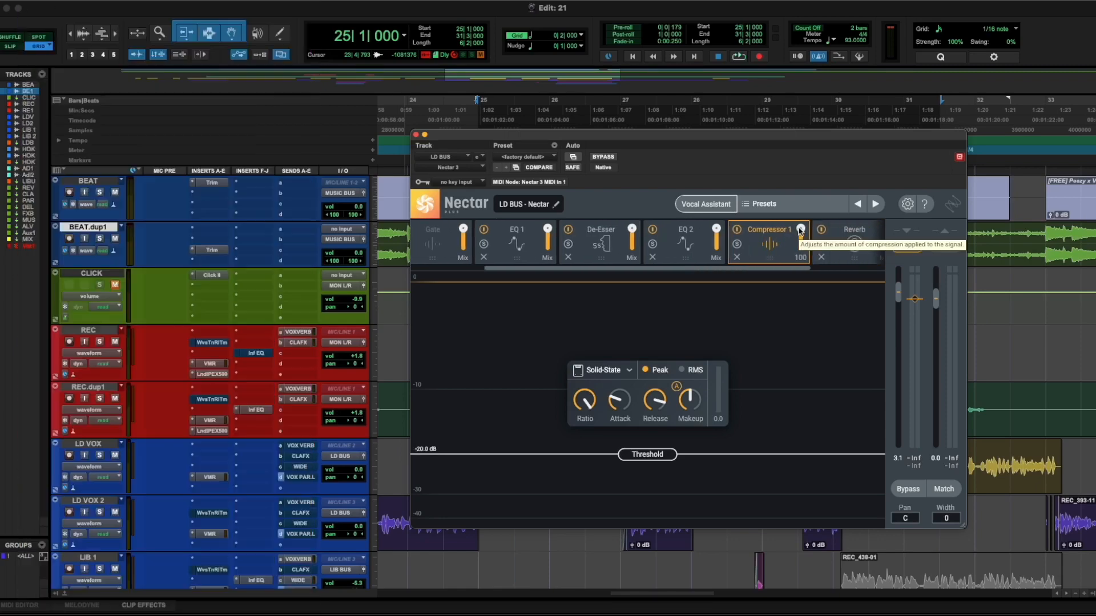
{"action": "key", "text": "space"}
{"action": "left_click_drag", "start_coordinate": [800, 229], "coordinate": [802, 306]}
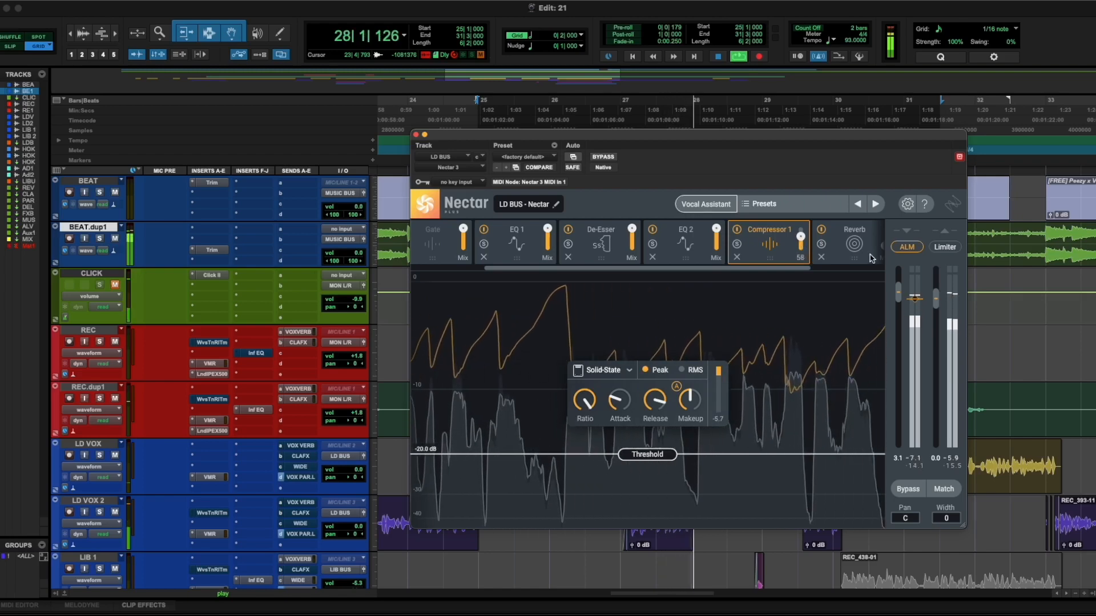
- Raise Compressor 1's threshold to -18.7 dB and shorten its release while auditioning the vocal in the mix
{"action": "mouse_move", "coordinate": [689, 403]}
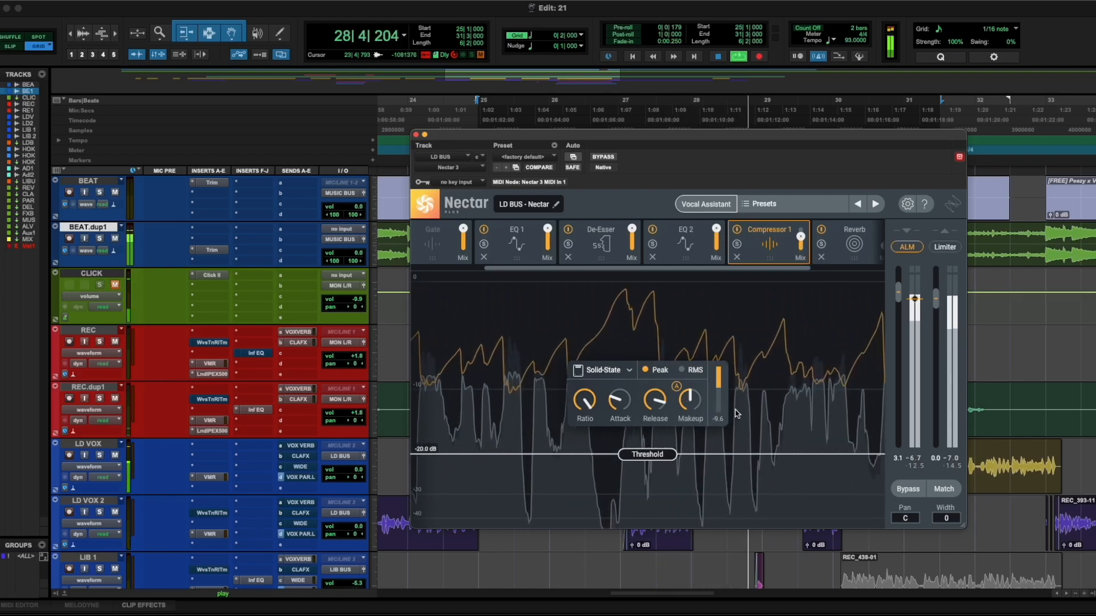
{"action": "left_click_drag", "start_coordinate": [666, 458], "coordinate": [666, 452]}
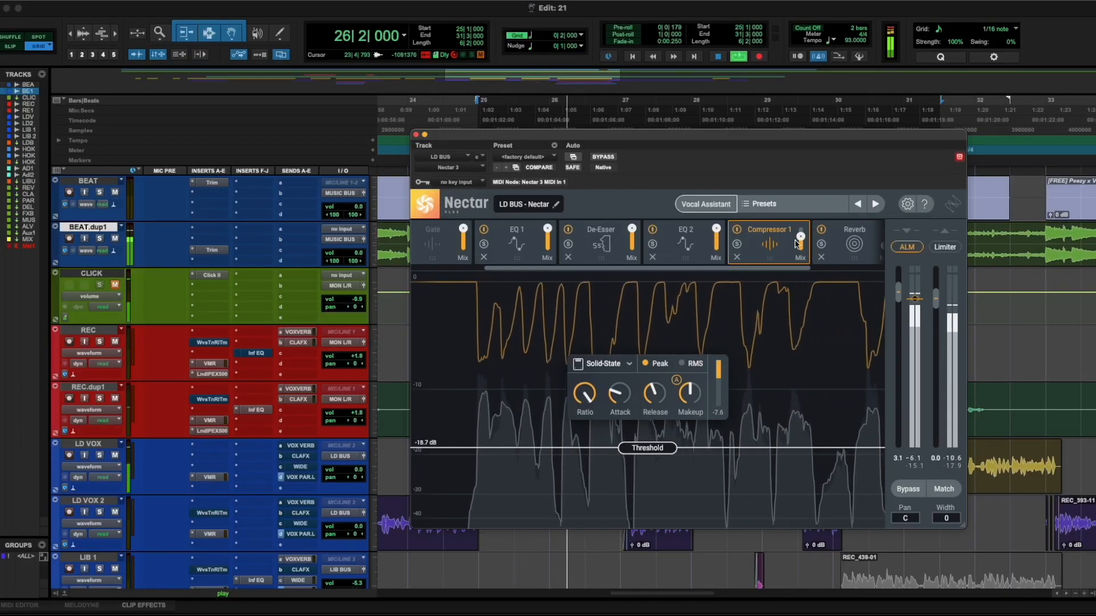
{"action": "mouse_move", "coordinate": [685, 391]}
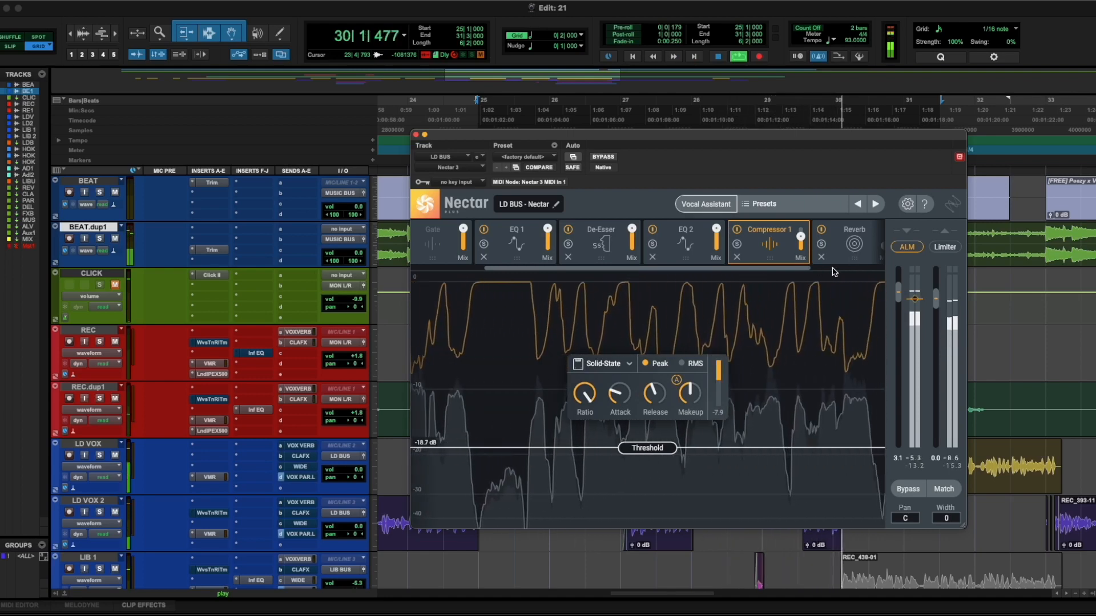
{"action": "key", "text": "space"}
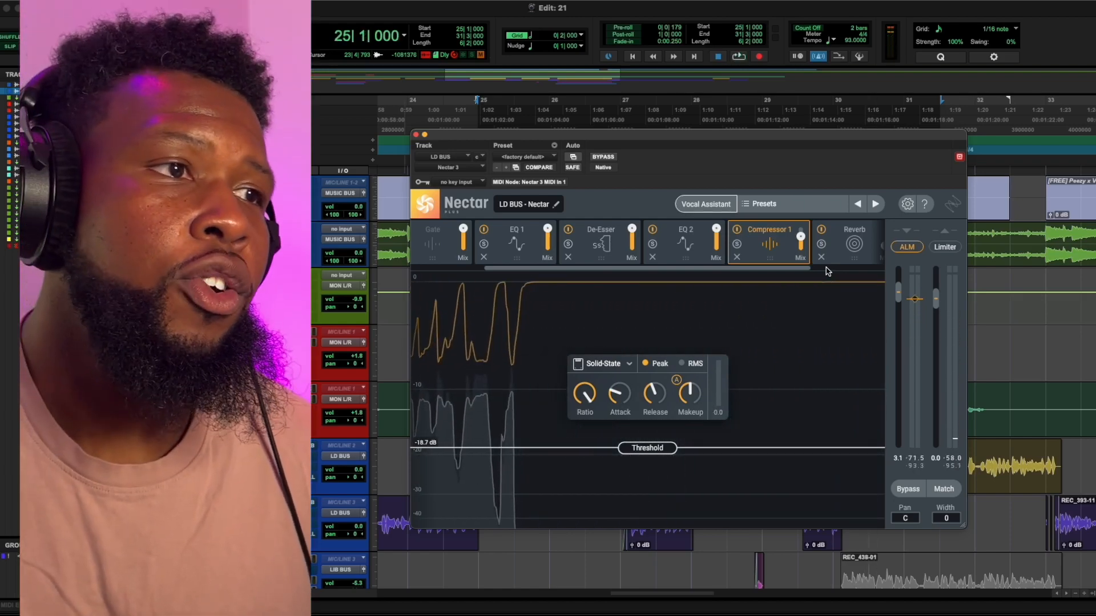
- Close Nectar, show the mixer, and lower the ALL VOX fader to -1.4 dB during playback
{"action": "left_click", "coordinate": [415, 135]}
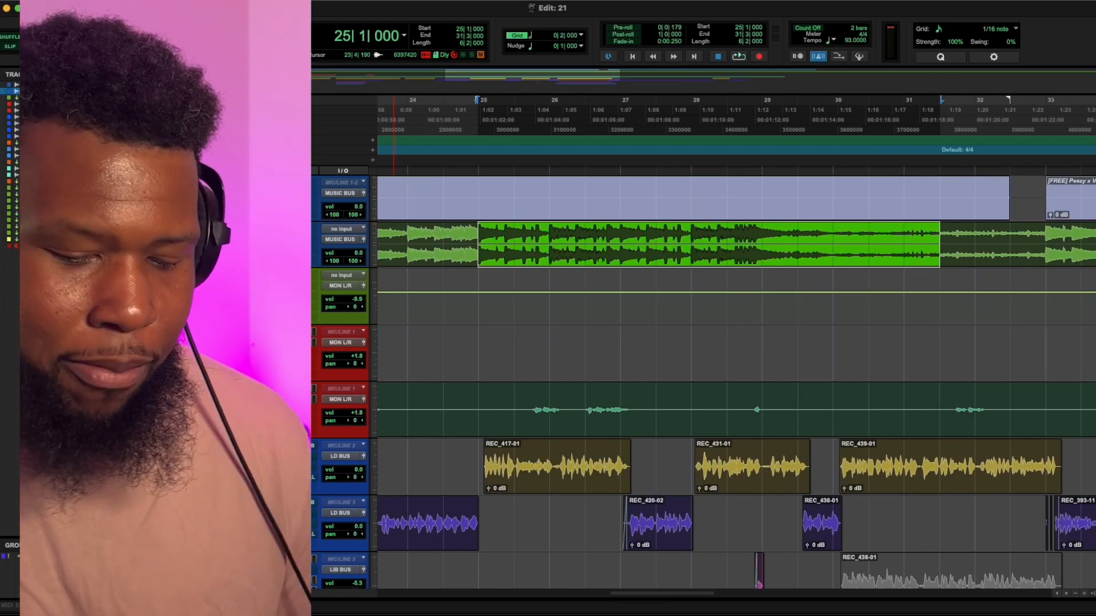
{"action": "key", "text": "super+equal"}
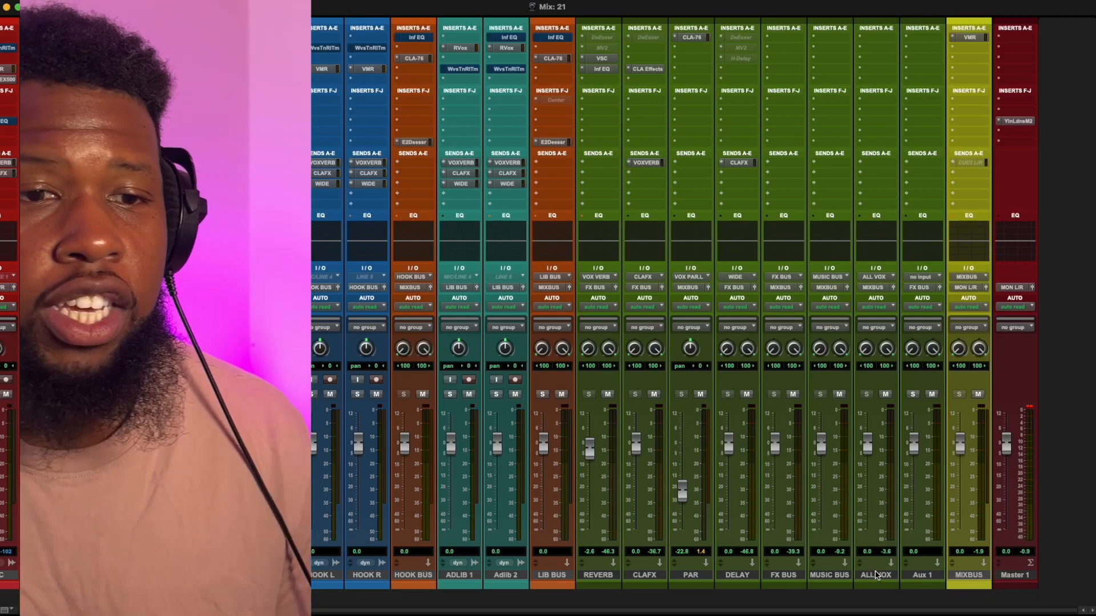
{"action": "key", "text": "space"}
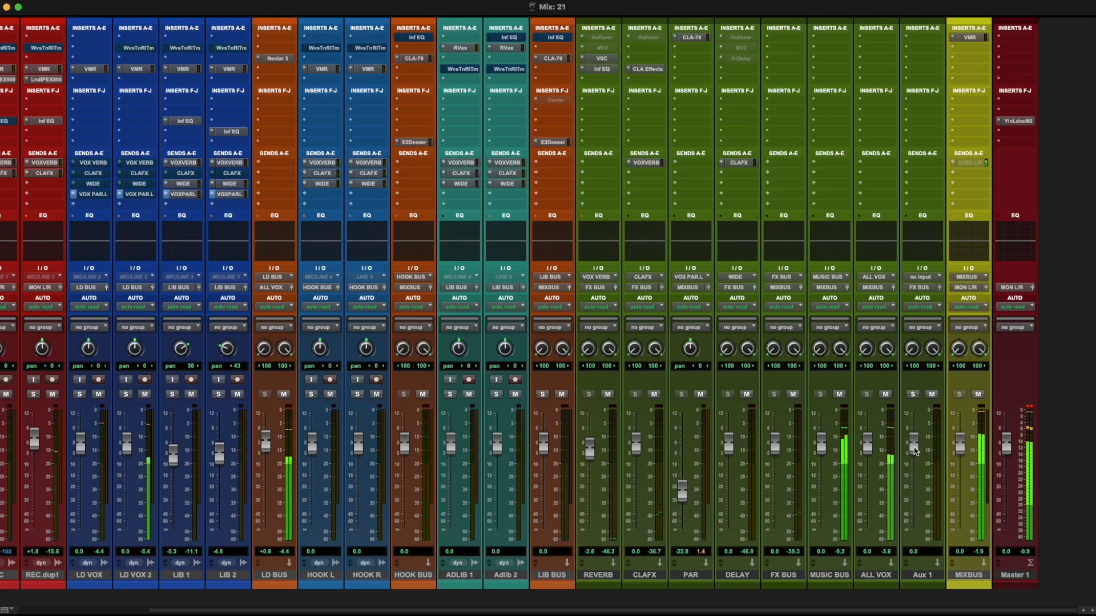
{"action": "left_click_drag", "start_coordinate": [867, 444], "coordinate": [867, 449]}
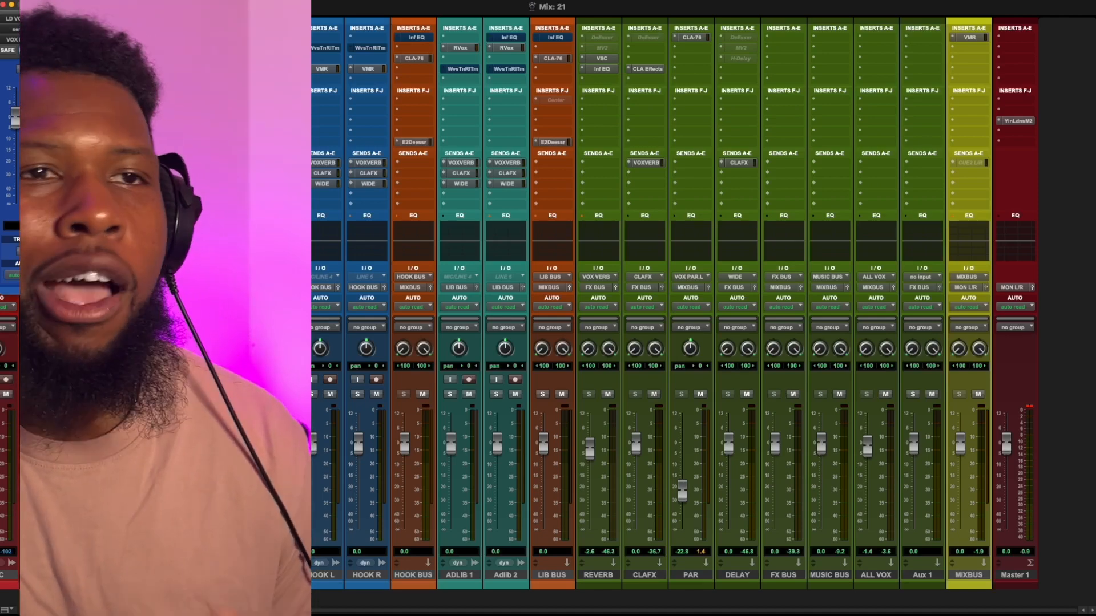
- Mute and unmute LD VOX's parallel compression send during playback to compare the vocal with and without it
{"action": "key", "text": "space"}
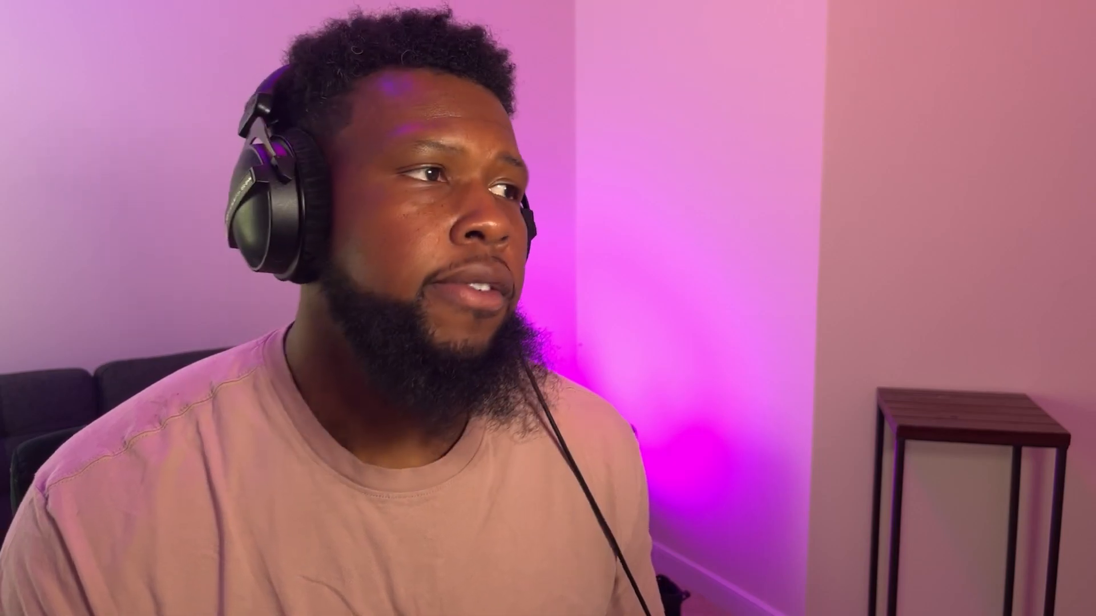
{"action": "left_click", "coordinate": [96, 196], "text": "ctrl+super"}
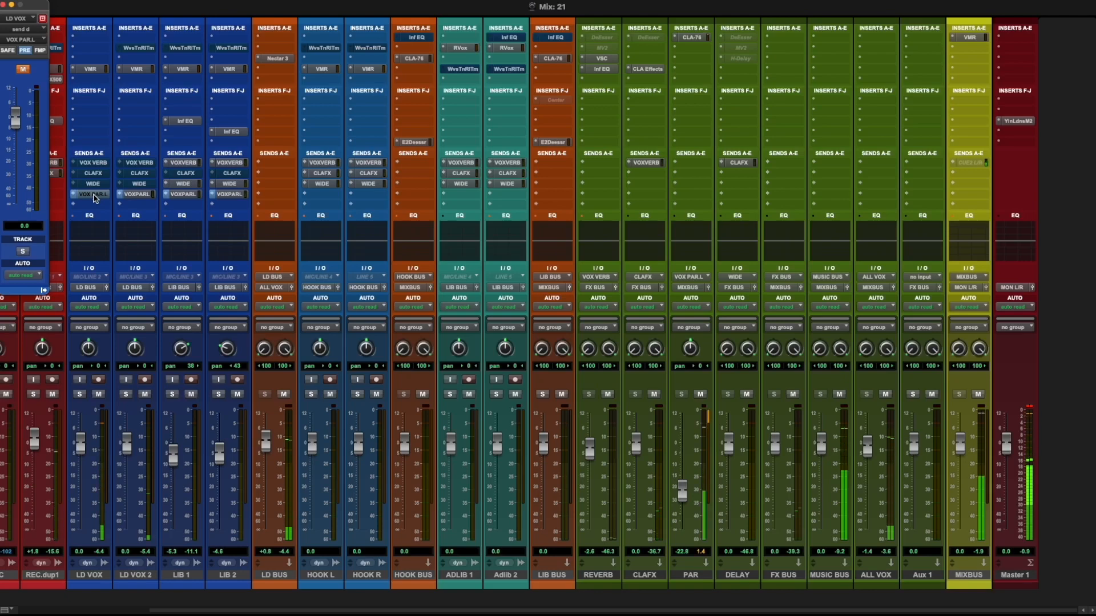
{"action": "left_click", "coordinate": [95, 195], "text": "ctrl+super"}
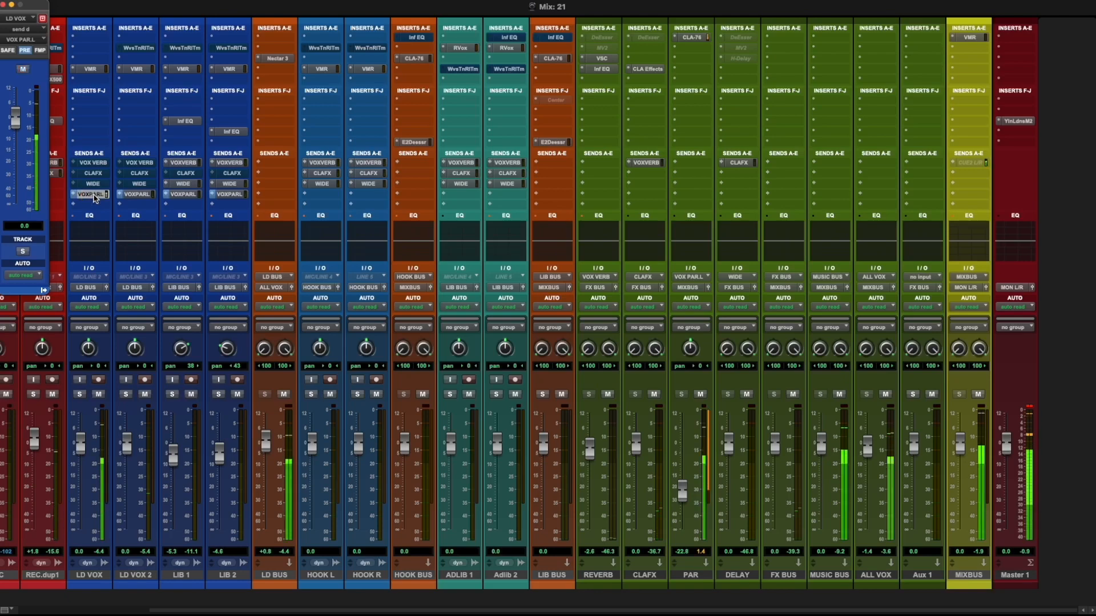